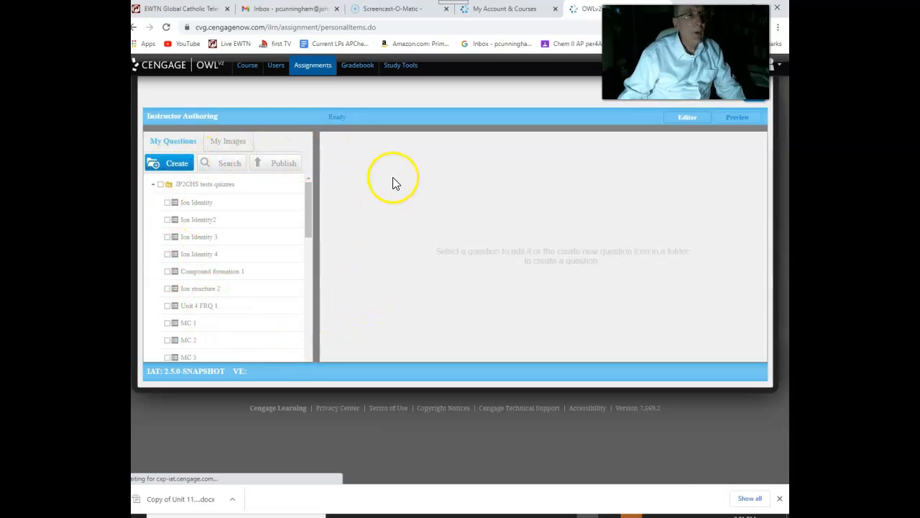
# Create a Multiple Choice question named "Reactions 3" in the existing JP2CHS tests quizzes folder.
pyautogui.click(176, 164)
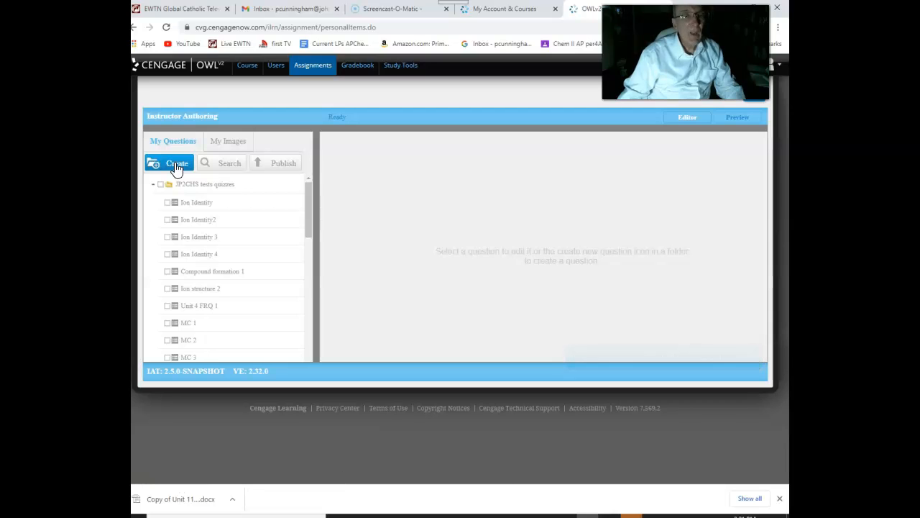
pyautogui.click(176, 165)
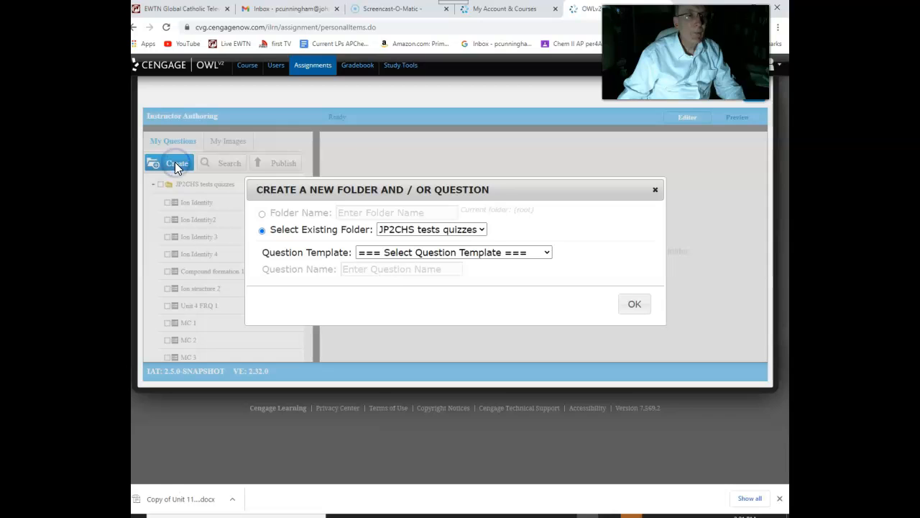
pyautogui.click(432, 253)
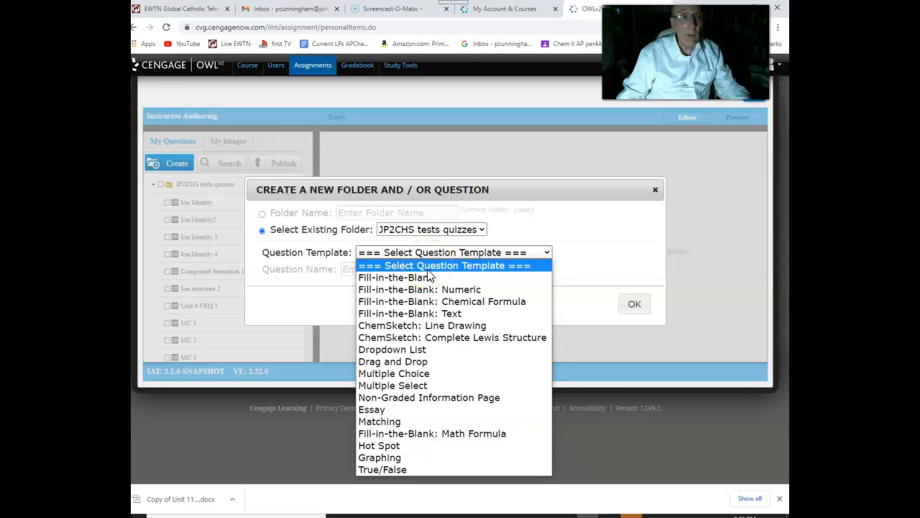
pyautogui.click(414, 373)
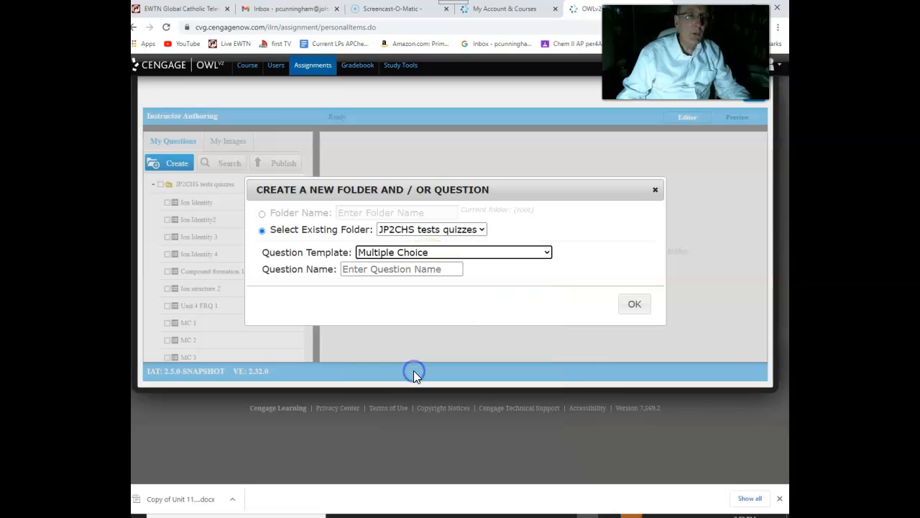
pyautogui.click(375, 268)
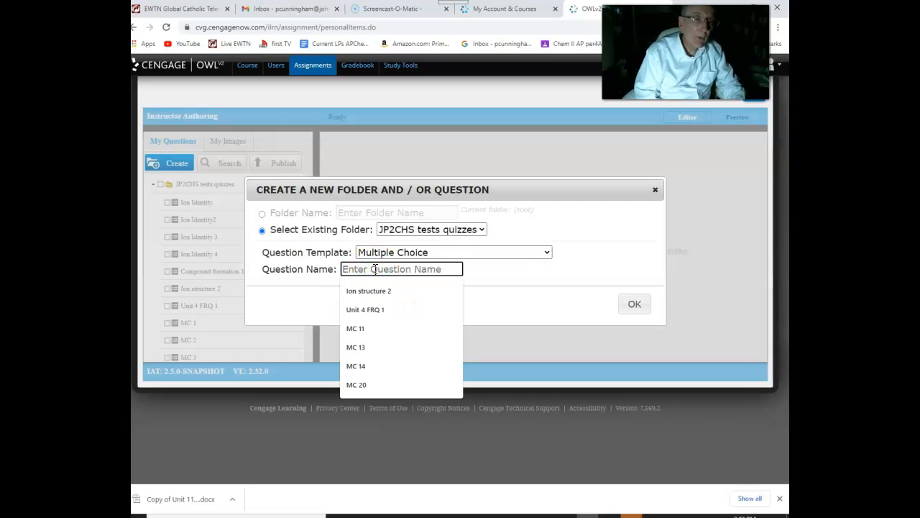
pyautogui.write('Reactio')
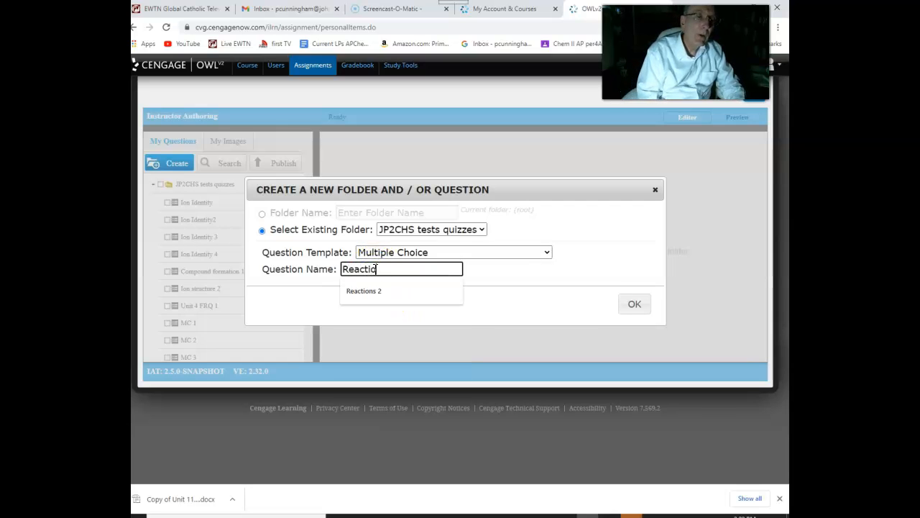
pyautogui.write('ns 3')
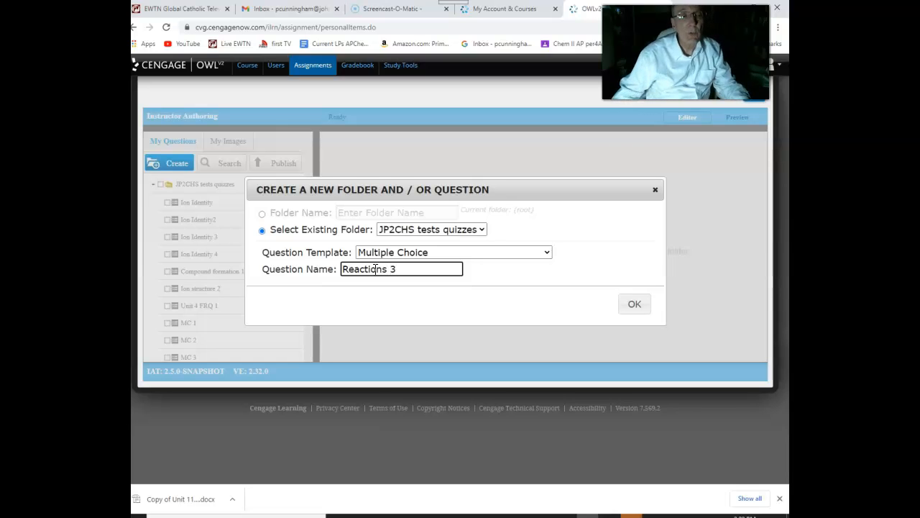
pyautogui.click(631, 304)
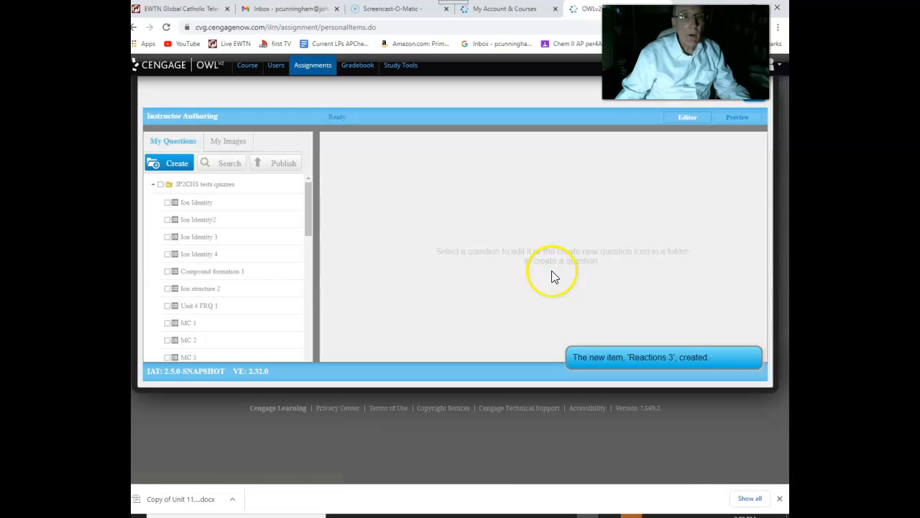
pyautogui.click(421, 226)
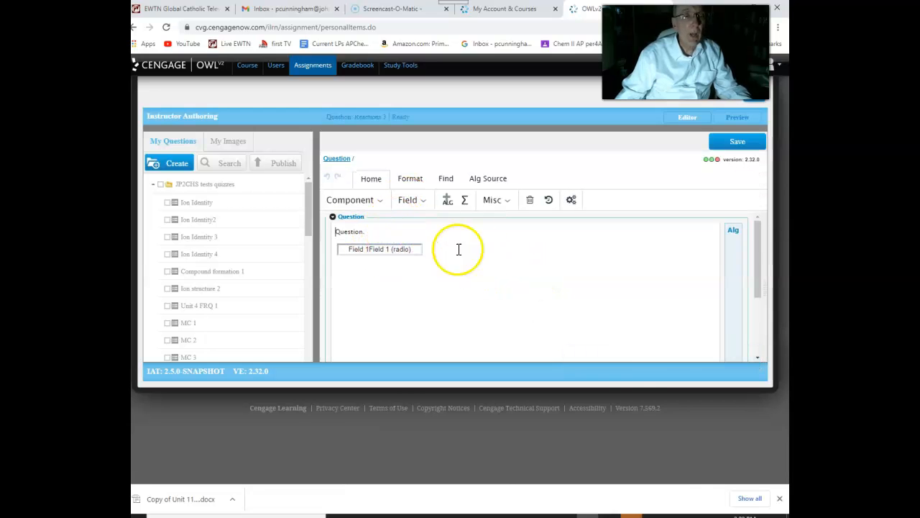
# Switch to the Unit 4 Reactions test in ExamView Test Builder and close the editor of question 8.
pyautogui.moveTo(631, 514)
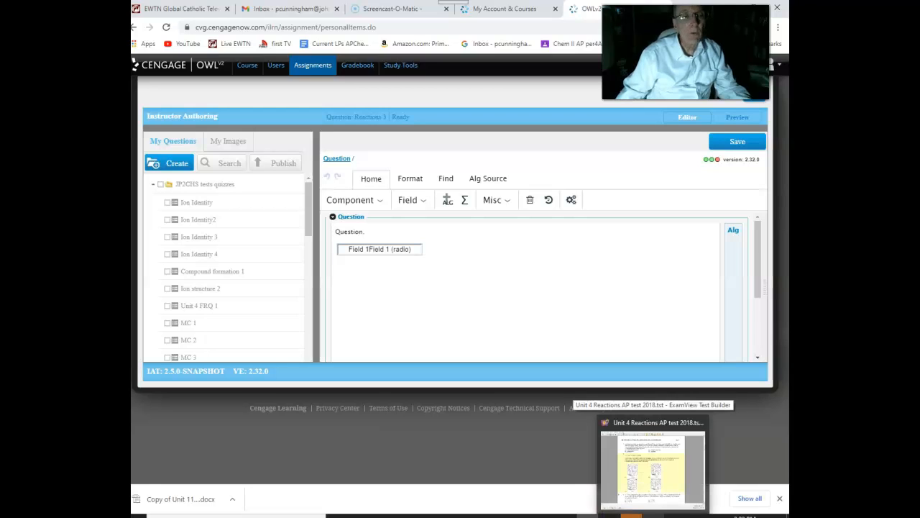
pyautogui.click(632, 478)
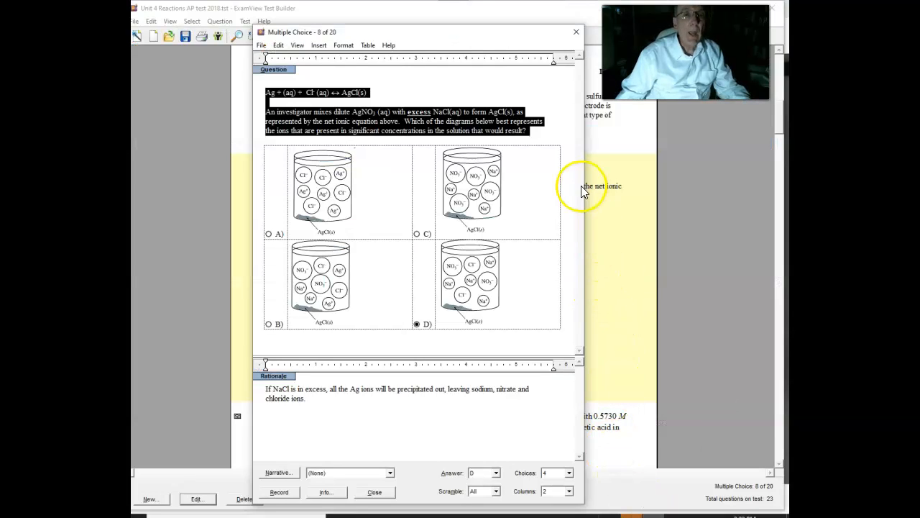
pyautogui.click(576, 31)
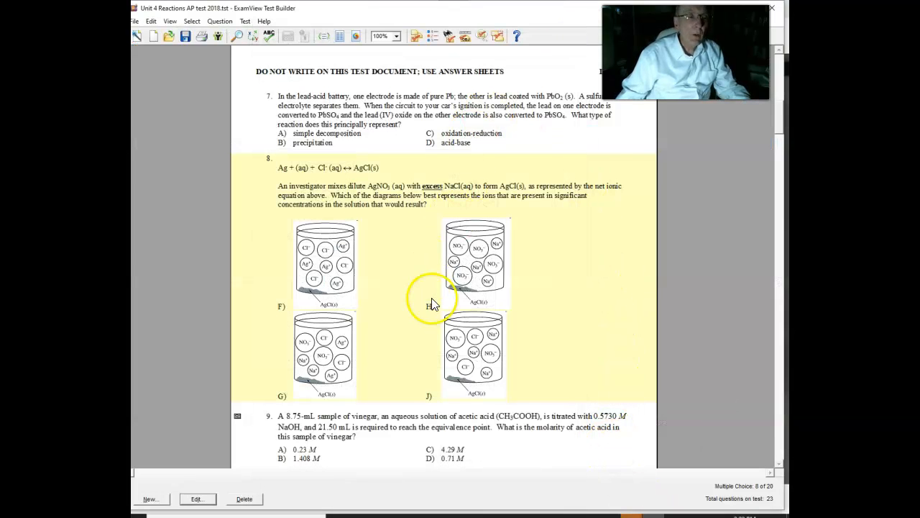
# Open question 15 about the oxidation state of iodine for editing and copy its question text.
pyautogui.scroll(-4, 429, 304)
pyautogui.scroll(-1, 480, 316)
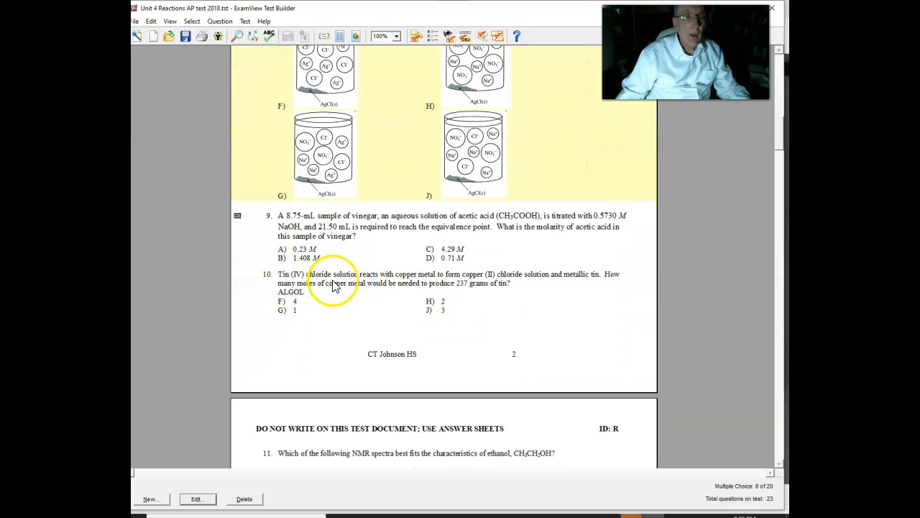
pyautogui.scroll(-3, 344, 284)
pyautogui.scroll(-6, 341, 282)
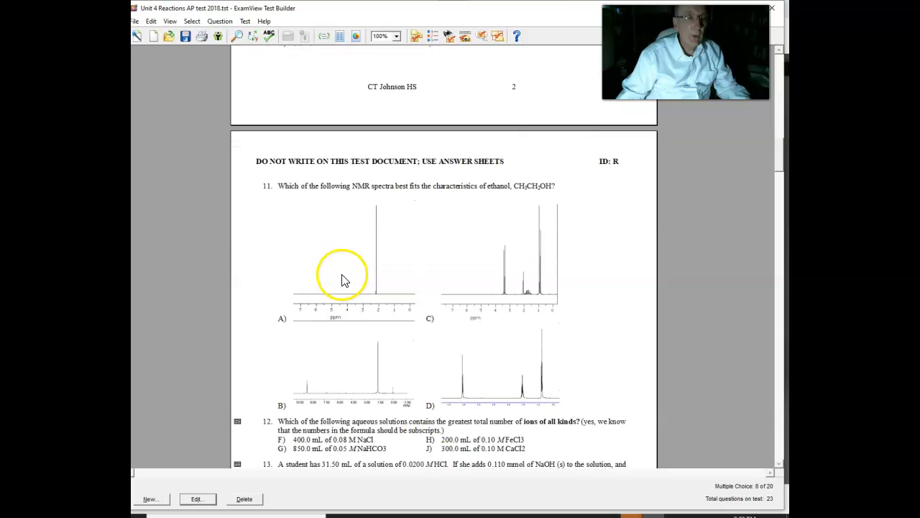
pyautogui.scroll(-1, 343, 276)
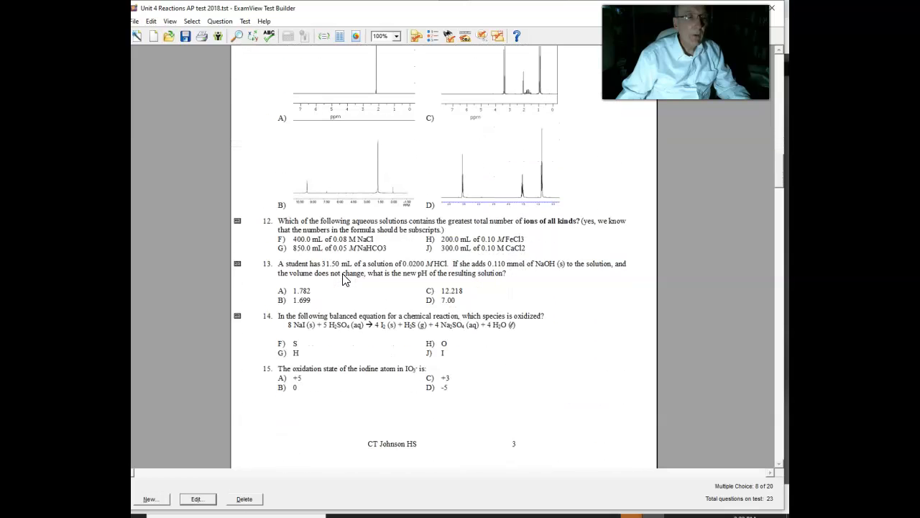
pyautogui.scroll(-1, 374, 263)
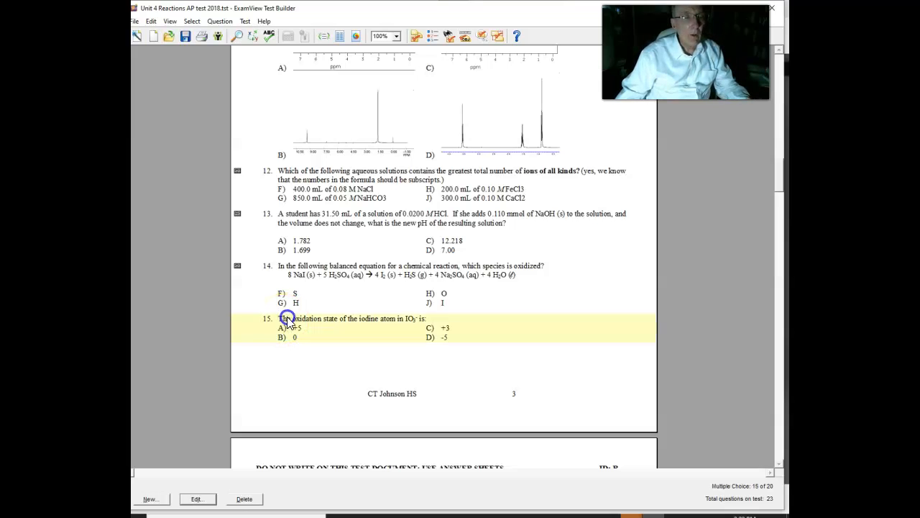
pyautogui.click(333, 322)
pyautogui.doubleClick(333, 322)
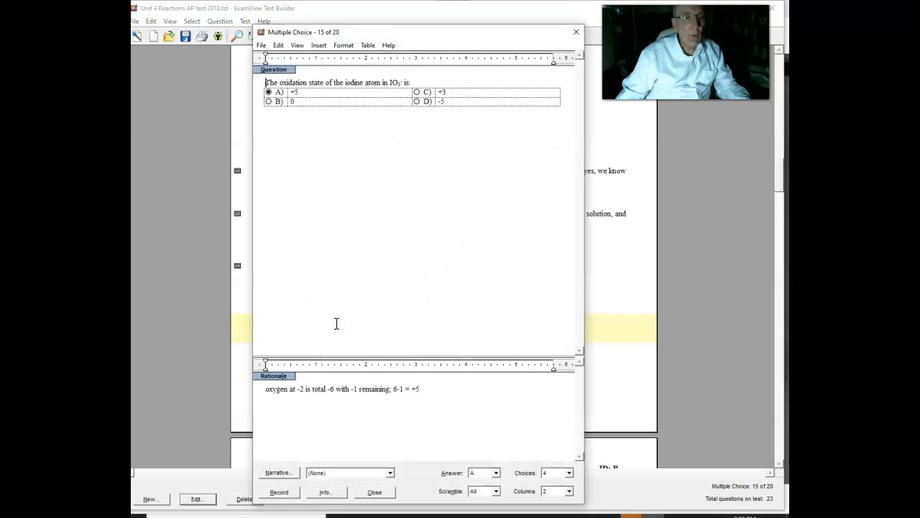
pyautogui.moveTo(263, 82); pyautogui.dragTo(428, 80)
pyautogui.hotkey('ctrl', 'c')
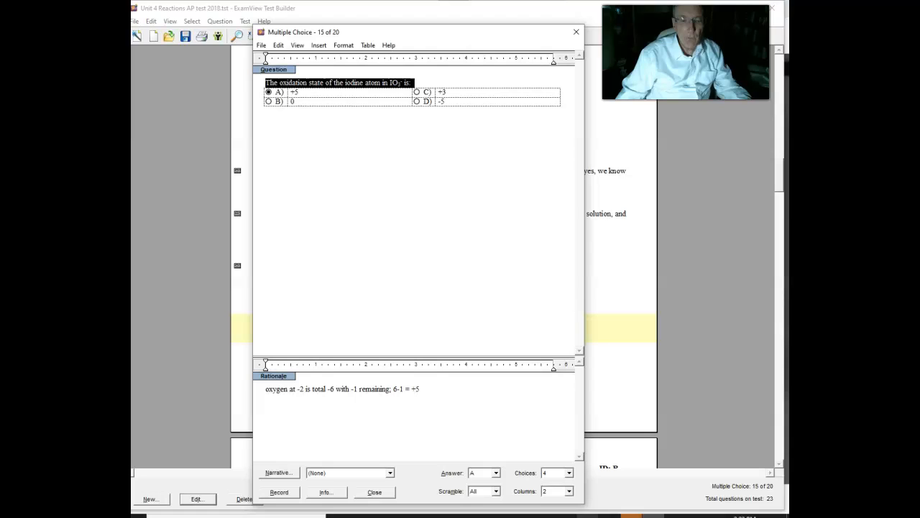
# Switch back to OWLv2 in Chrome and replace the placeholder question text with the copied iodine question.
pyautogui.moveTo(586, 512)
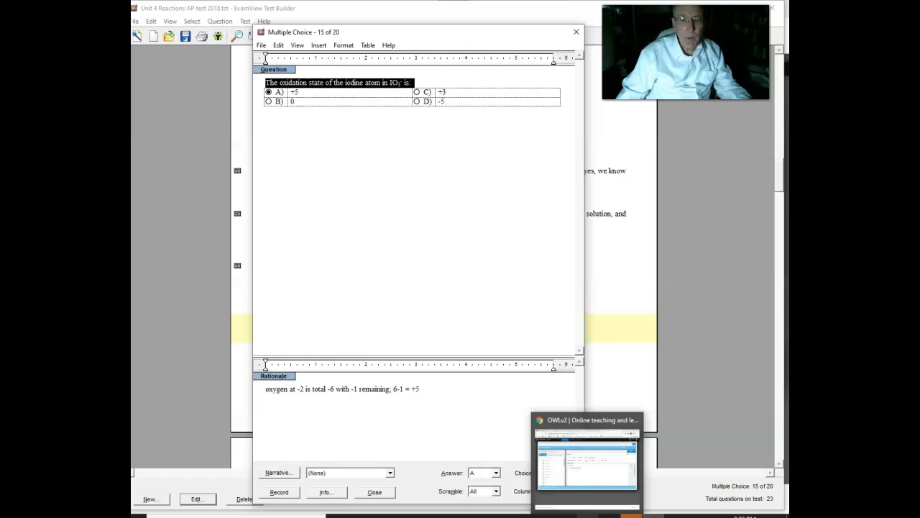
pyautogui.click(597, 464)
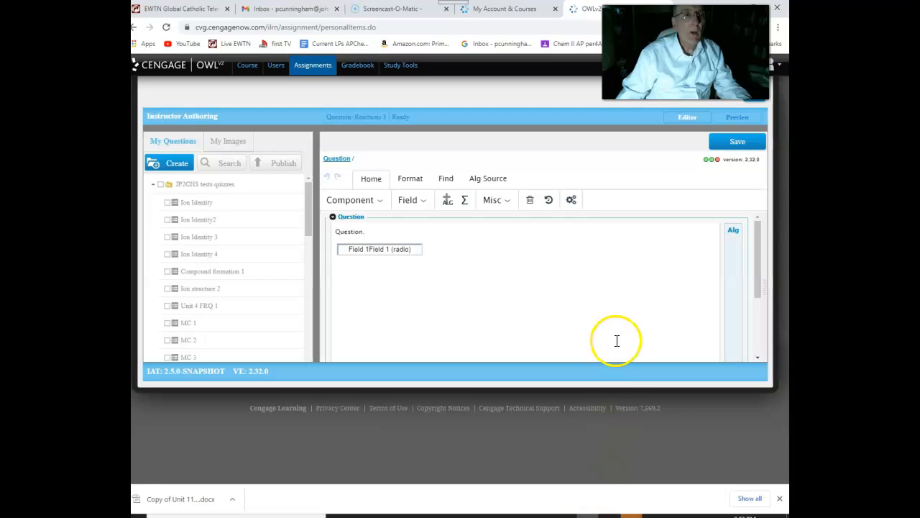
pyautogui.click(336, 232)
pyautogui.moveTo(337, 232); pyautogui.dragTo(372, 230)
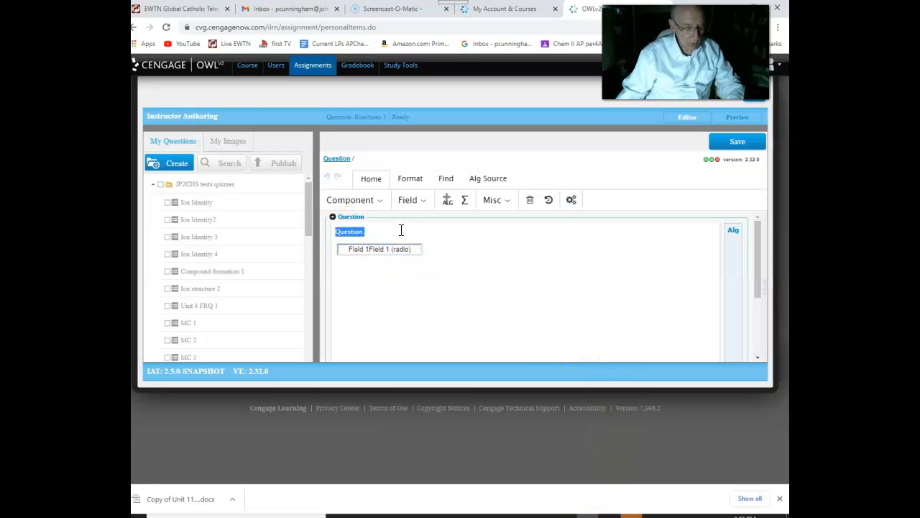
pyautogui.hotkey('ctrl', 'v')
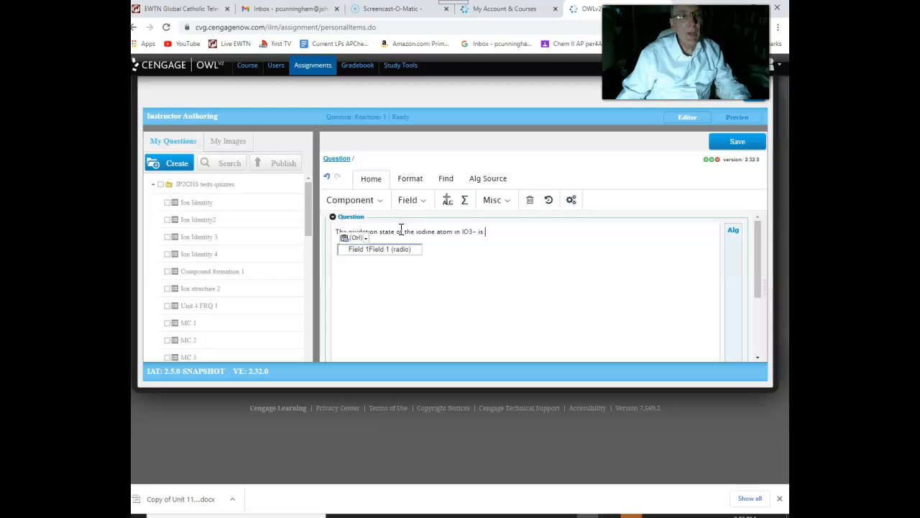
pyautogui.click(481, 251)
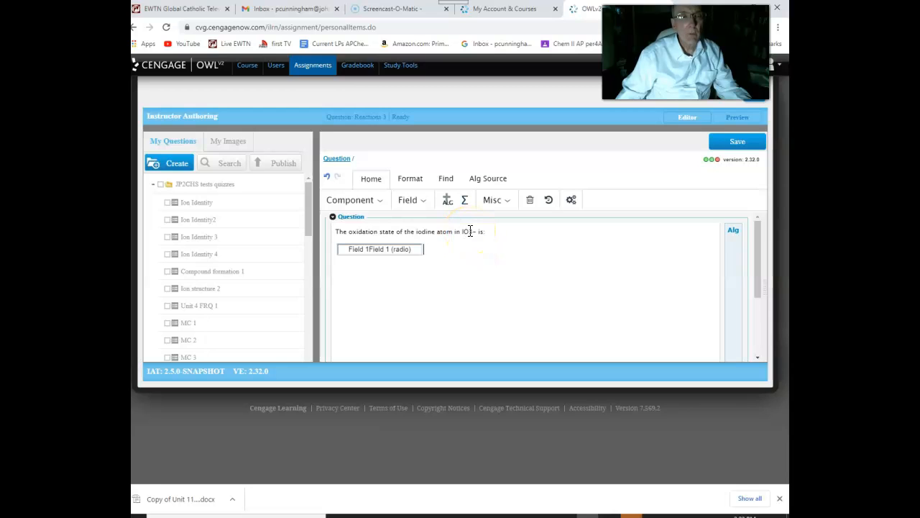
# Format the 3 in IO3− as a subscript and its minus sign as a superscript.
pyautogui.click(410, 181)
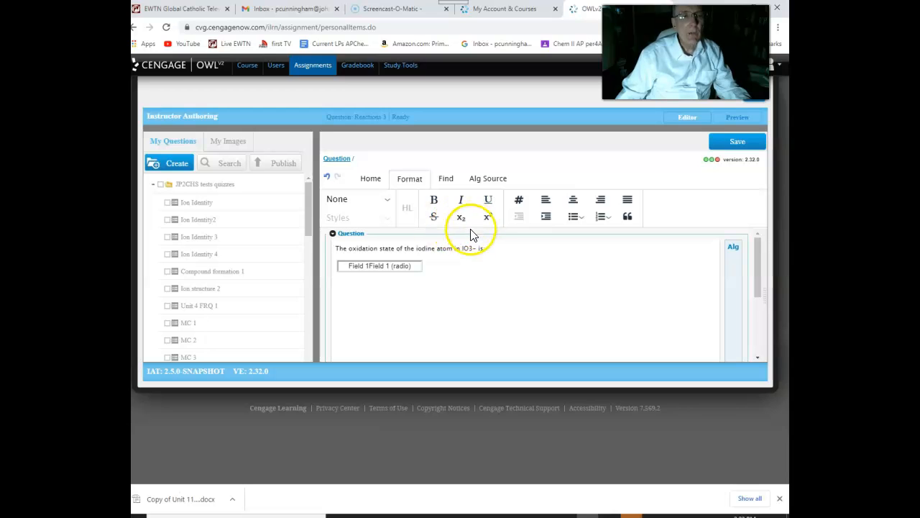
pyautogui.moveTo(468, 248); pyautogui.dragTo(473, 249)
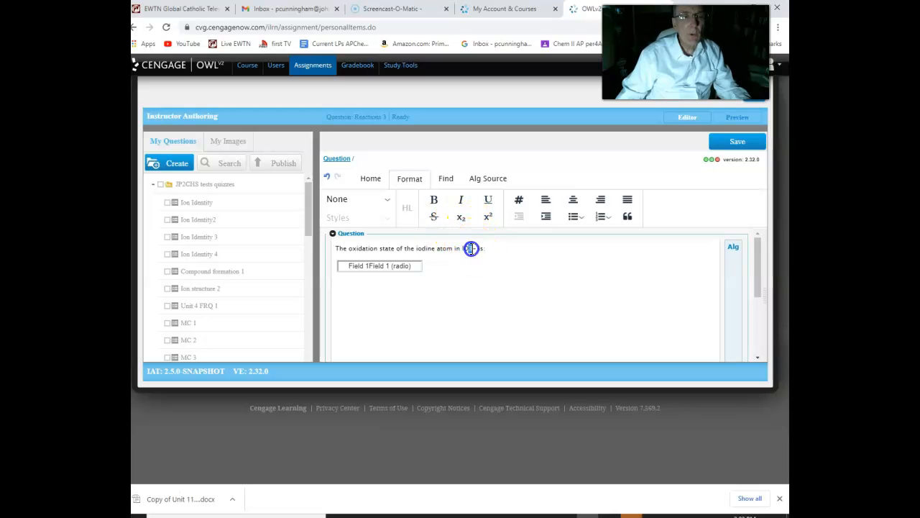
pyautogui.click(462, 219)
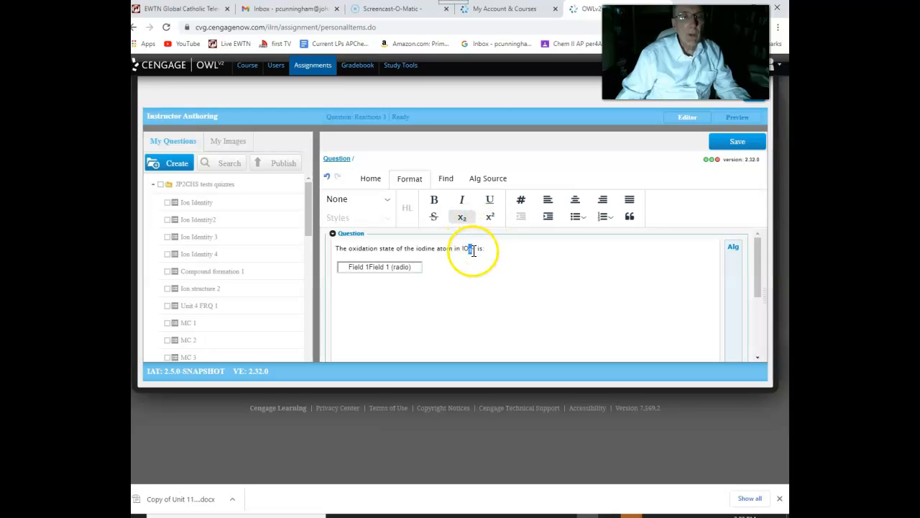
pyautogui.click(472, 248)
pyautogui.moveTo(475, 248); pyautogui.dragTo(479, 249)
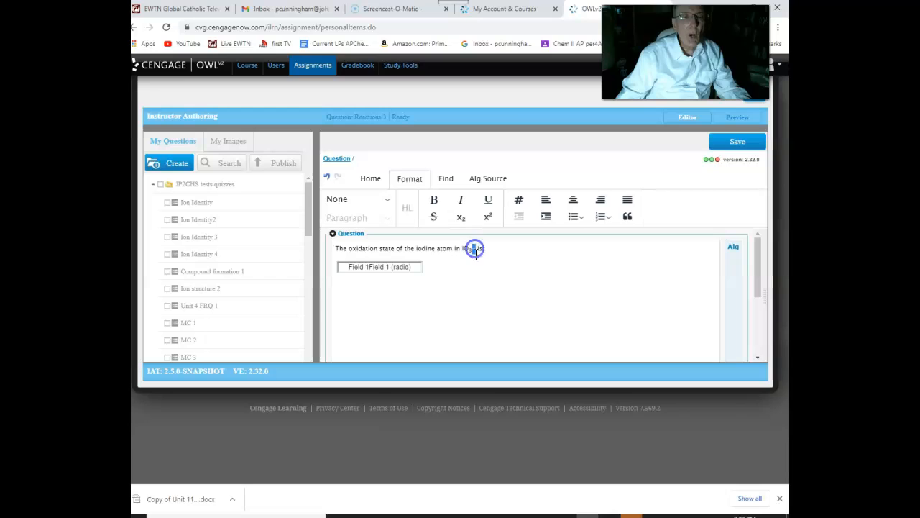
pyautogui.click(490, 220)
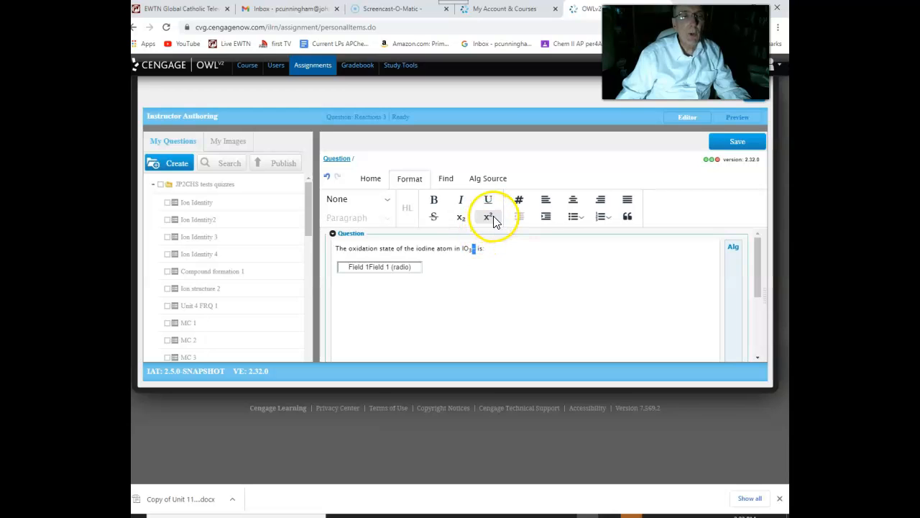
pyautogui.click(493, 217)
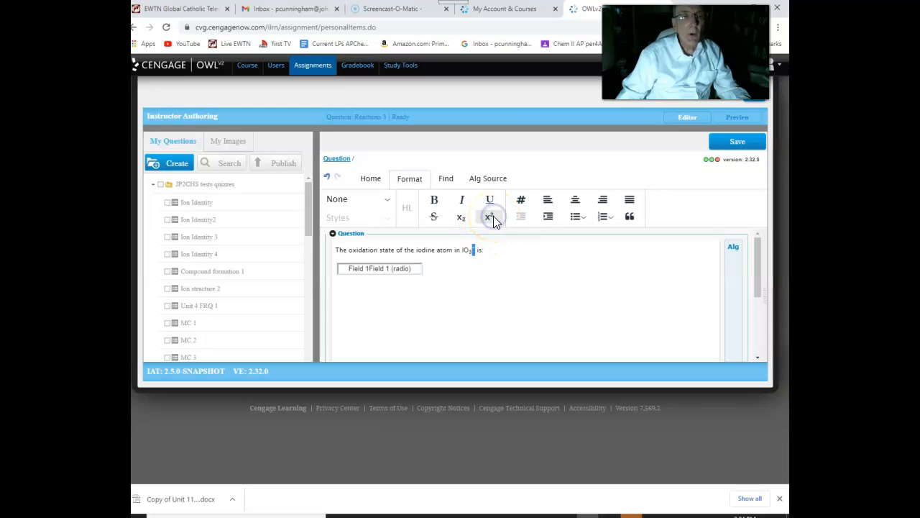
pyautogui.click(493, 251)
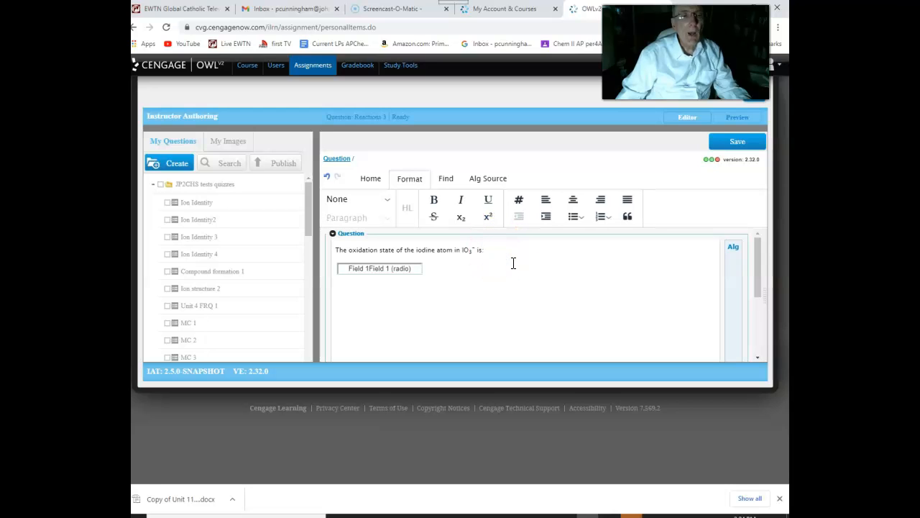
pyautogui.click(514, 259)
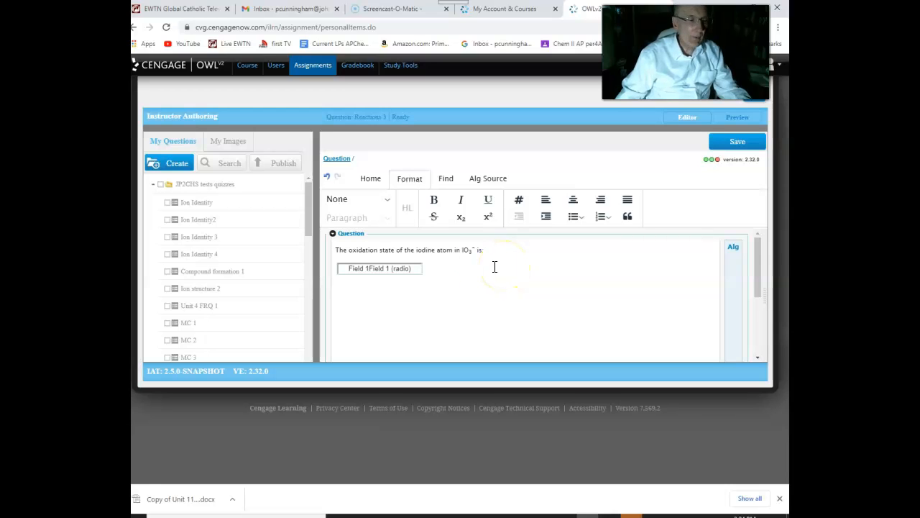
# Open the question's Field 1 radio settings for editing and look through its four answer choices.
pyautogui.doubleClick(381, 276)
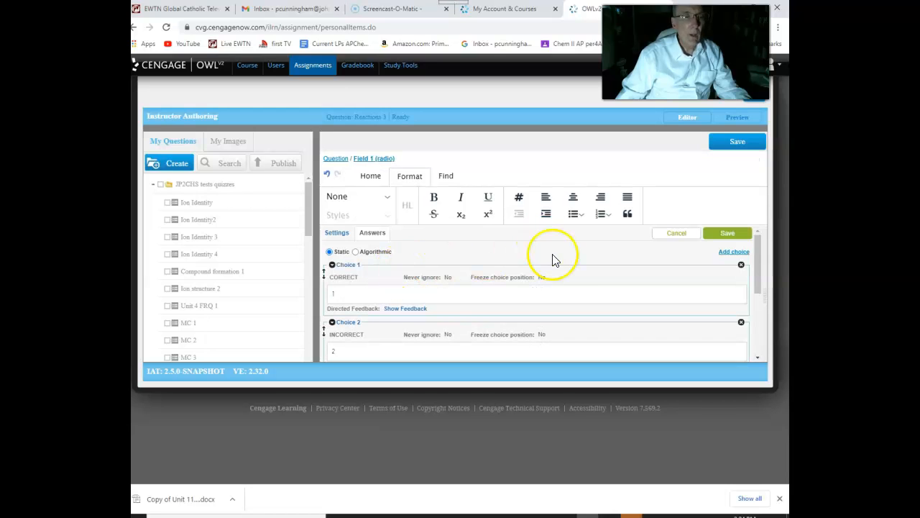
pyautogui.scroll(-1, 563, 269)
pyautogui.scroll(-4, 563, 269)
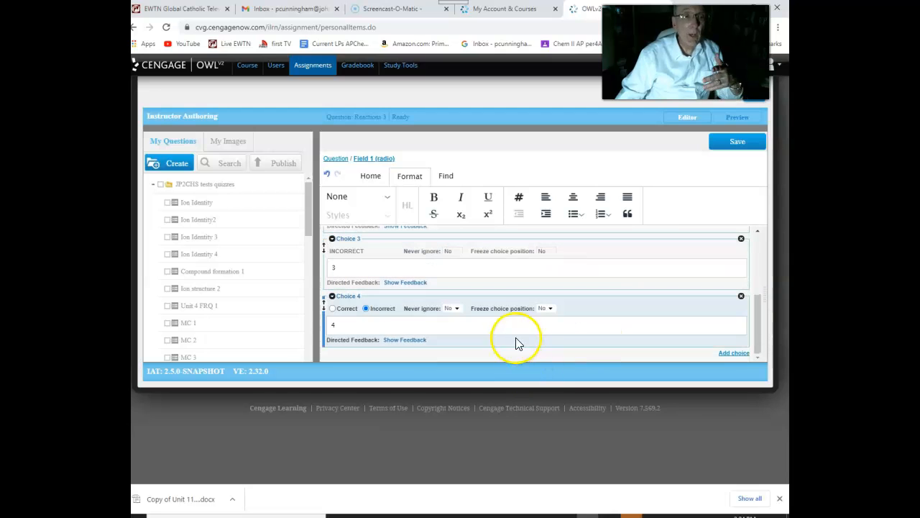
pyautogui.scroll(5, 545, 329)
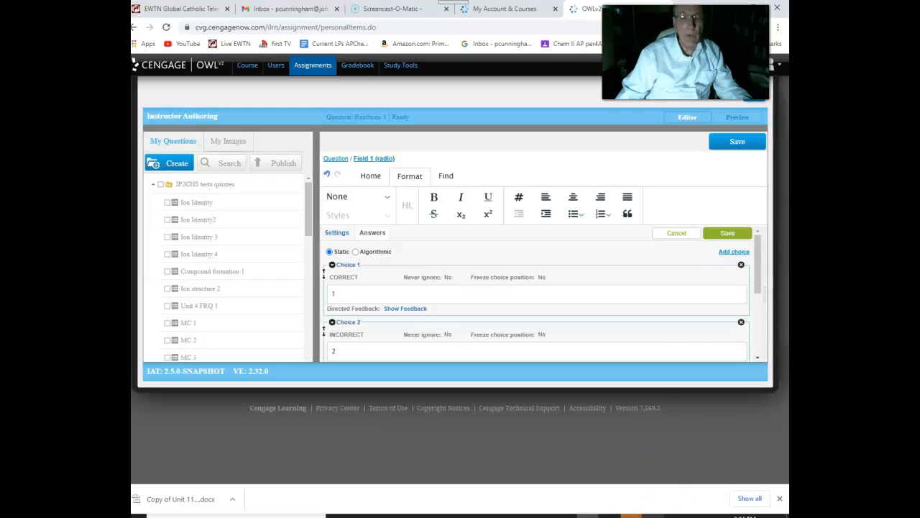
# Copy answer A from question 15 in ExamView and replace the text of Choice 1 in OWLv2 with +5.
pyautogui.click(655, 516)
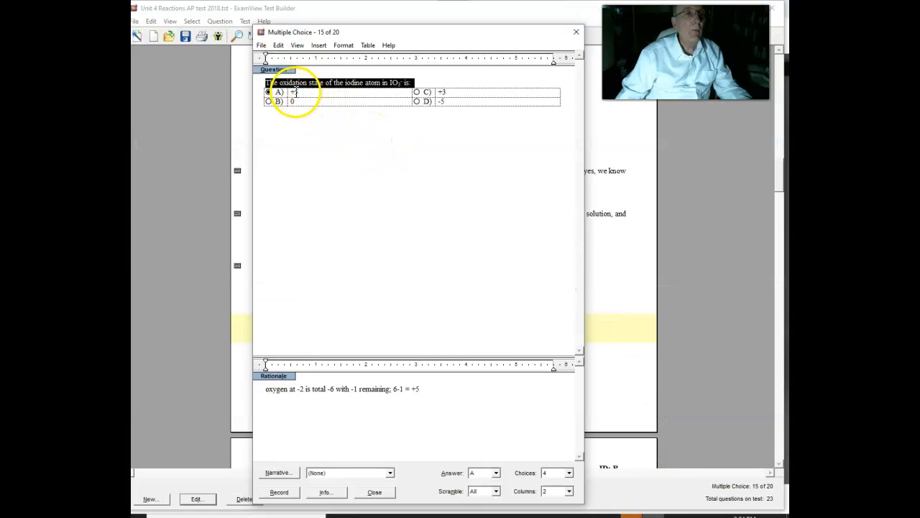
pyautogui.moveTo(290, 92); pyautogui.dragTo(302, 88)
pyautogui.hotkey('ctrl', 'c')
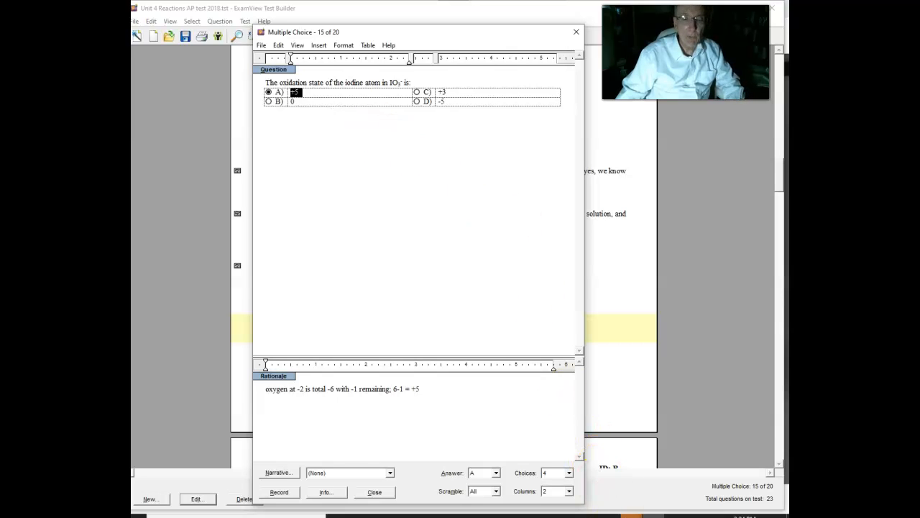
pyautogui.click(588, 515)
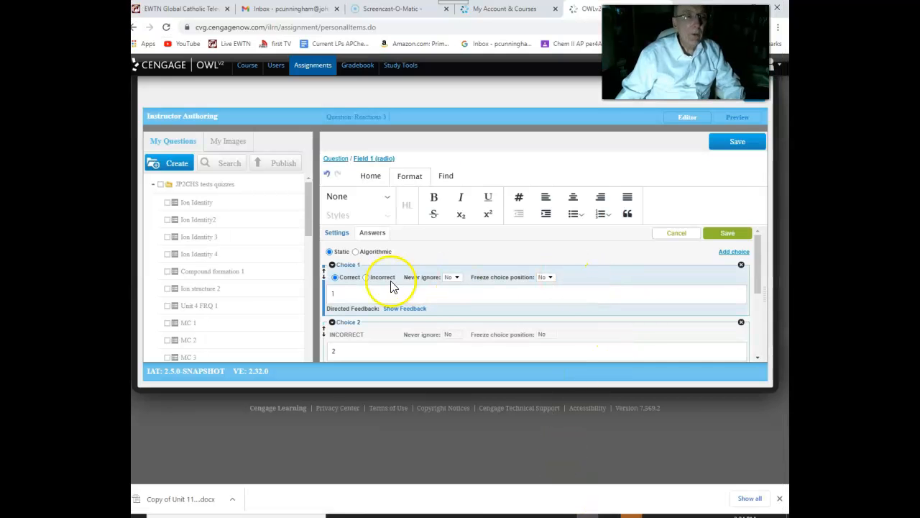
pyautogui.moveTo(335, 291); pyautogui.dragTo(360, 291)
pyautogui.hotkey('ctrl', 'v')
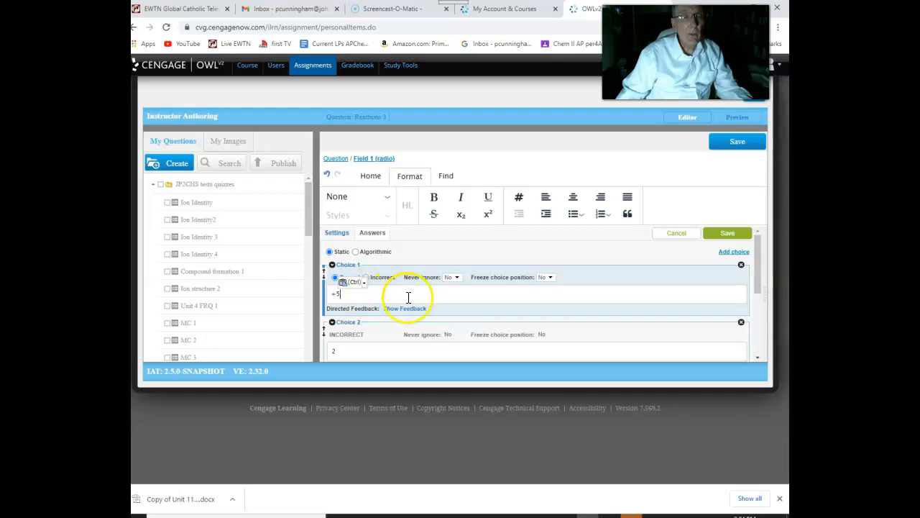
# Replace the text of Choice 2 with 0.
pyautogui.scroll(-3, 438, 302)
pyautogui.click(336, 248)
pyautogui.click(332, 248)
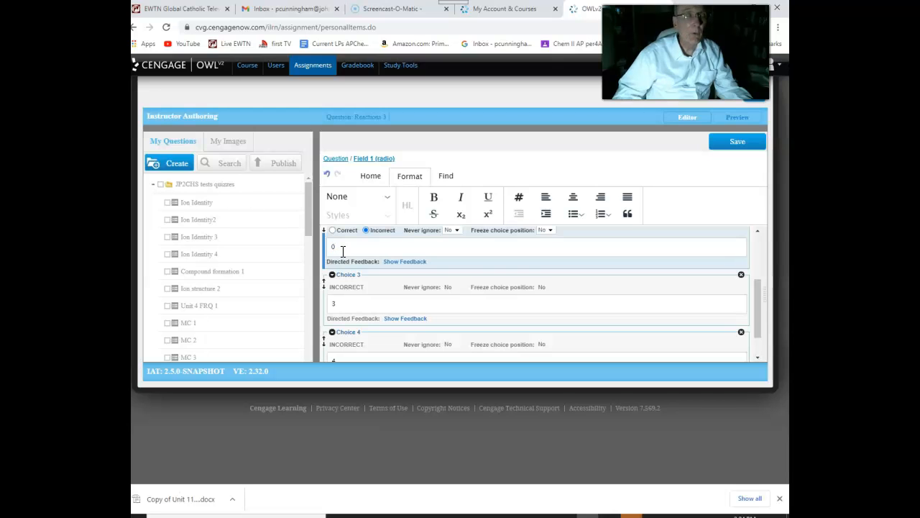
# Look up answer C of question 15 in ExamView and set Choice 3 in OWLv2 to +3.
pyautogui.click(635, 515)
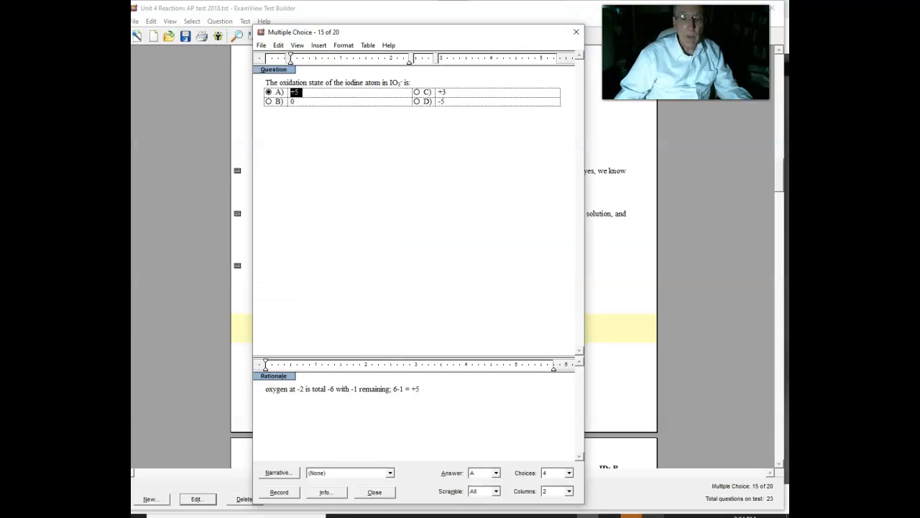
pyautogui.click(440, 92)
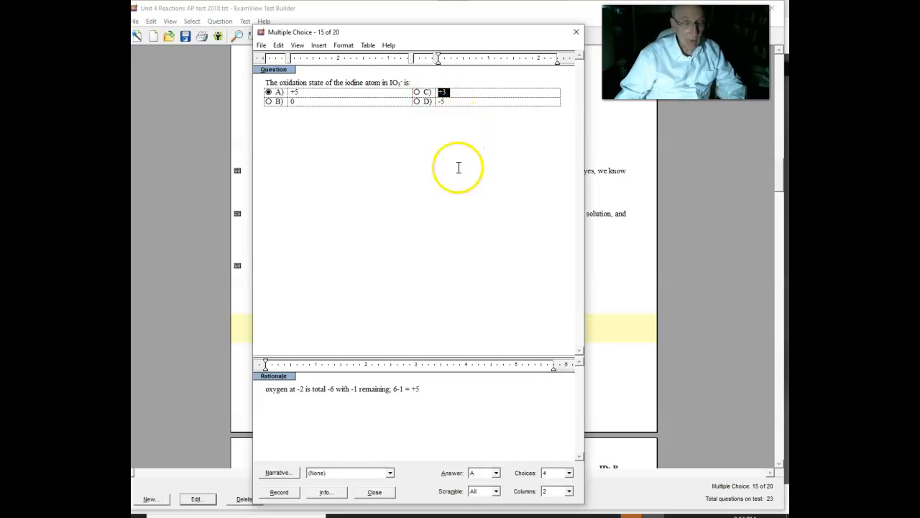
pyautogui.click(588, 515)
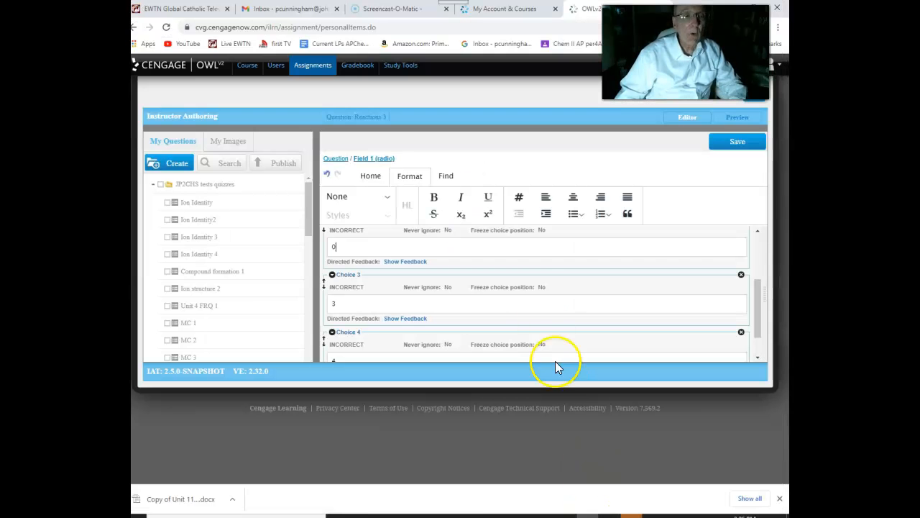
pyautogui.doubleClick(341, 302)
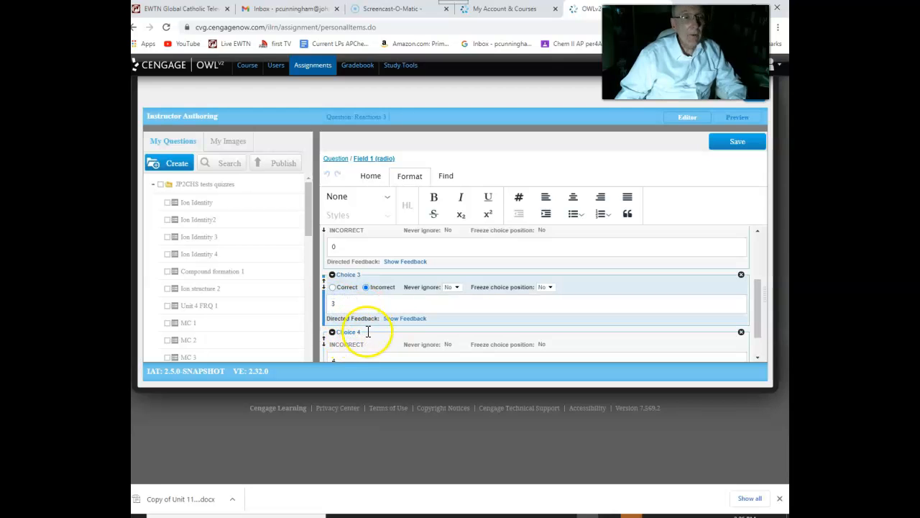
pyautogui.write('+3')
# Set Choice 4 to -5 and save the Field 1 answer choices.
pyautogui.scroll(-1, 367, 332)
pyautogui.doubleClick(334, 326)
pyautogui.write('-5')
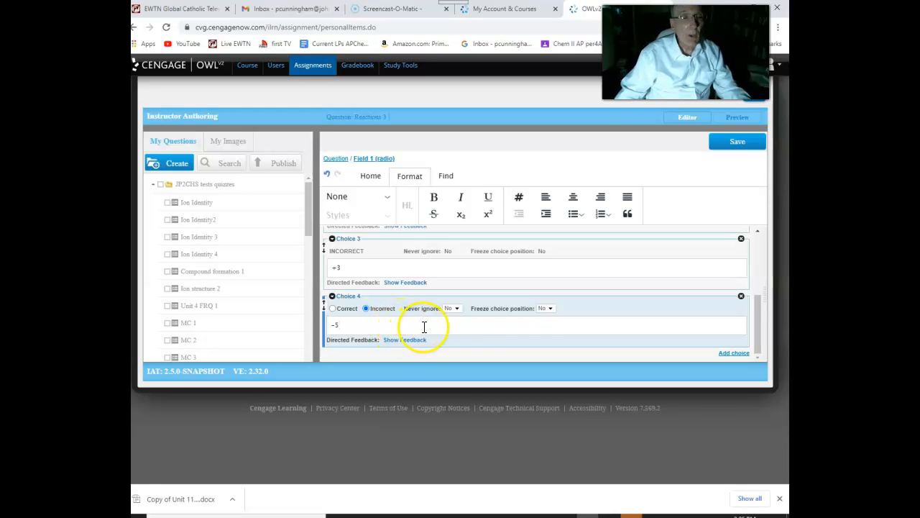
pyautogui.scroll(3, 591, 318)
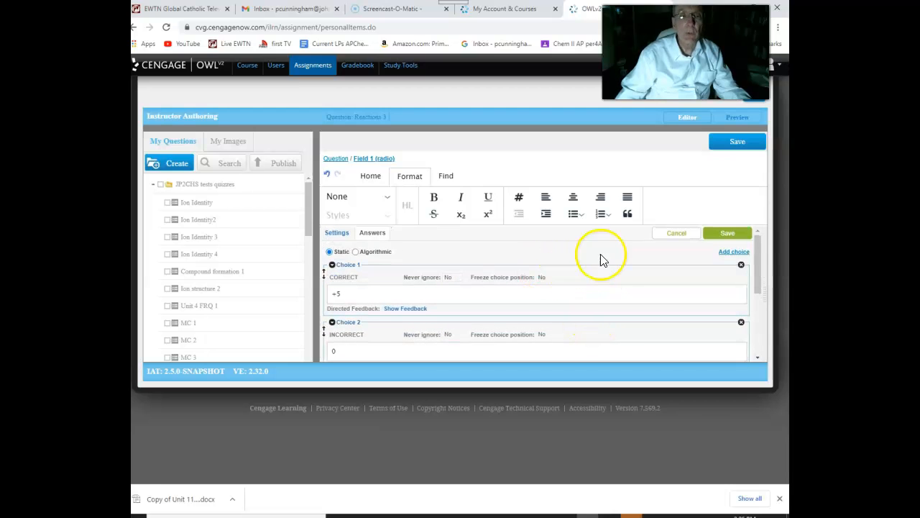
pyautogui.click(727, 235)
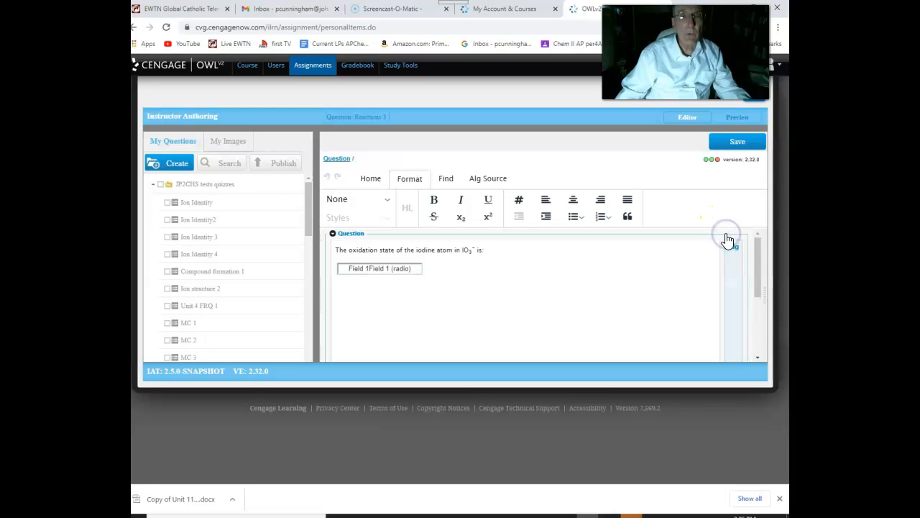
# Check the original answers in ExamView, reopen Field 1 in OWLv2 to review its four choices, and save the field again.
pyautogui.click(698, 205)
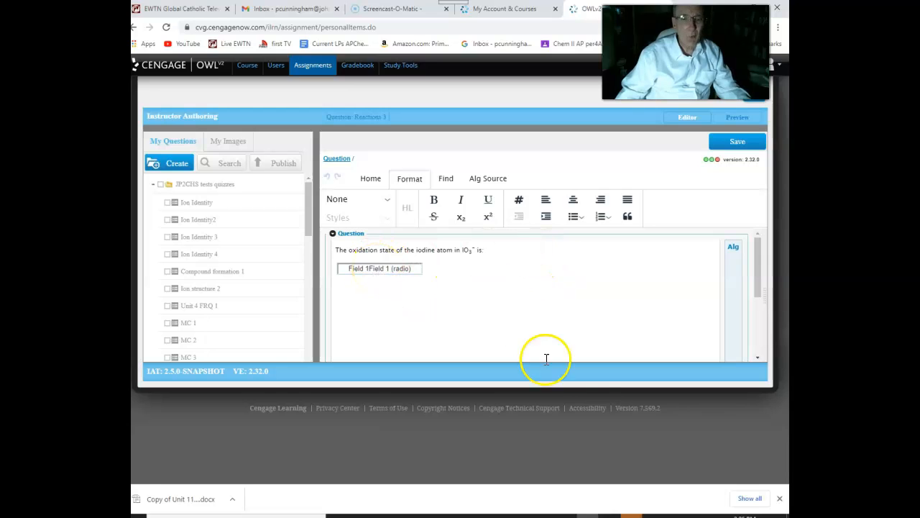
pyautogui.click(653, 516)
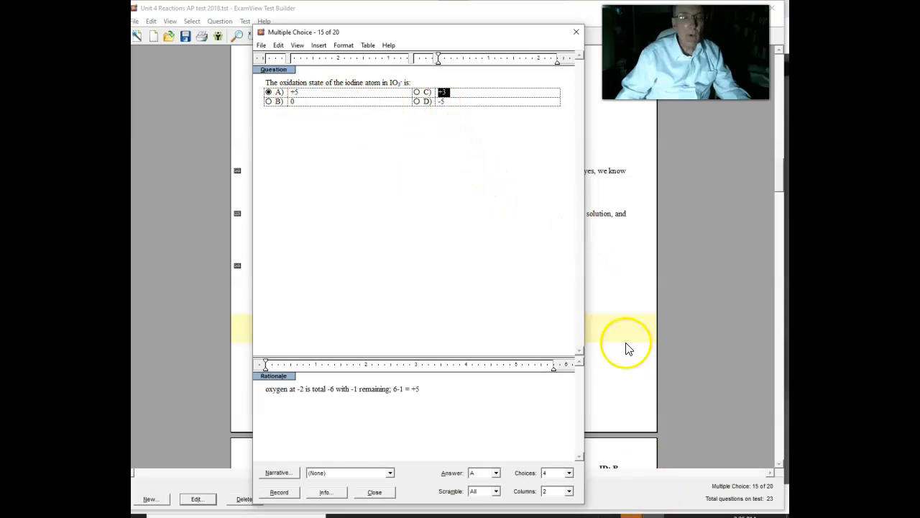
pyautogui.click(590, 513)
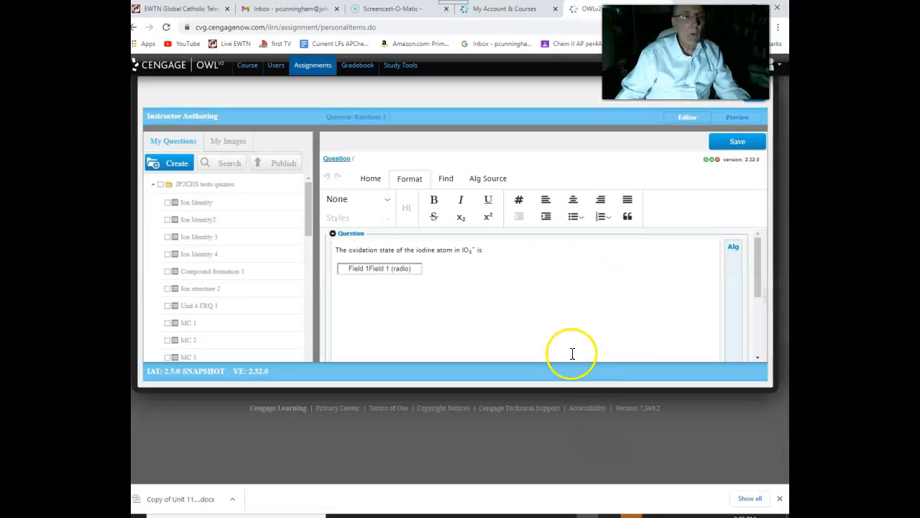
pyautogui.click(377, 270)
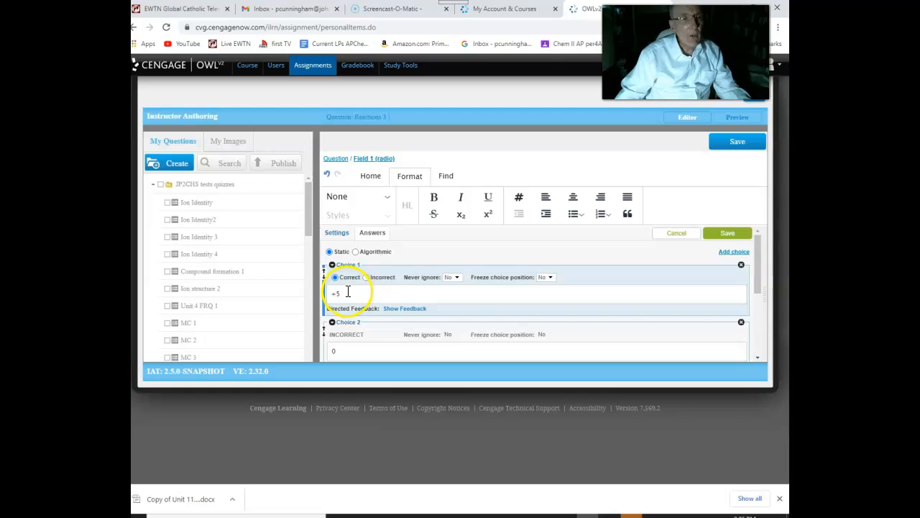
pyautogui.scroll(-3, 349, 287)
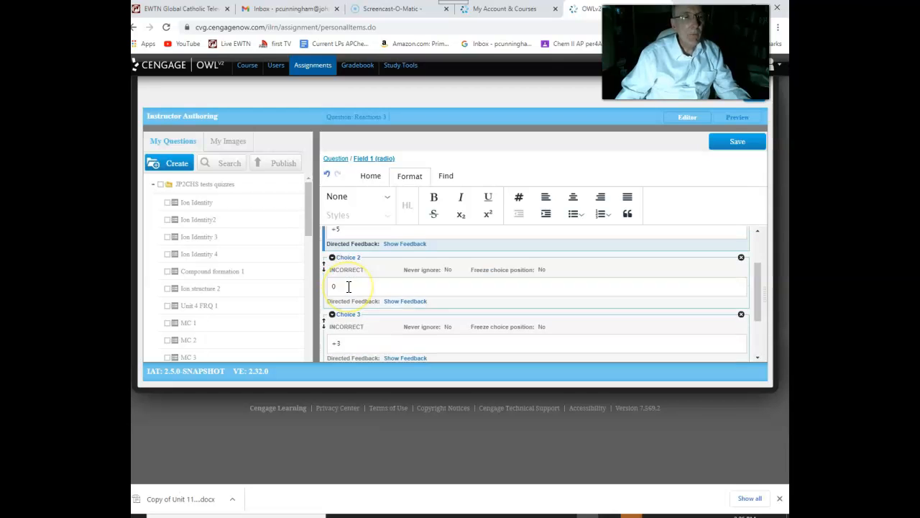
pyautogui.click(335, 318)
pyautogui.click(335, 262)
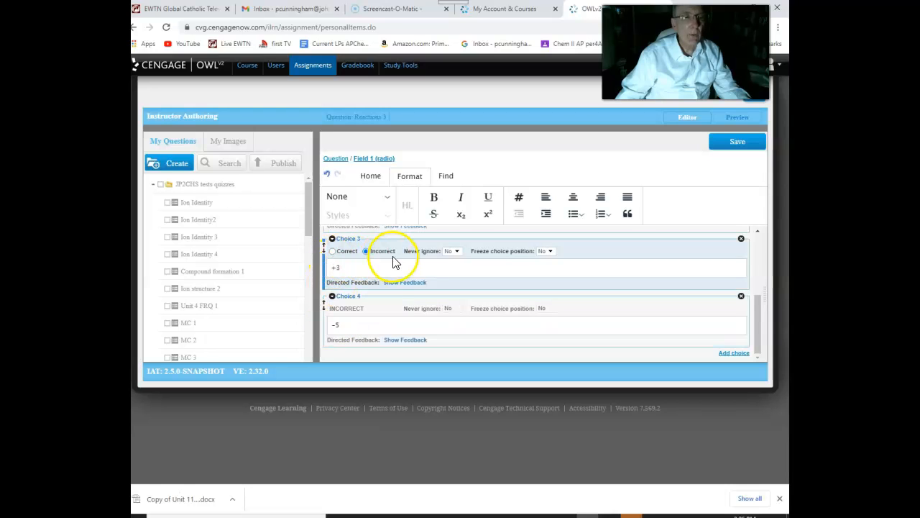
pyautogui.scroll(4, 380, 267)
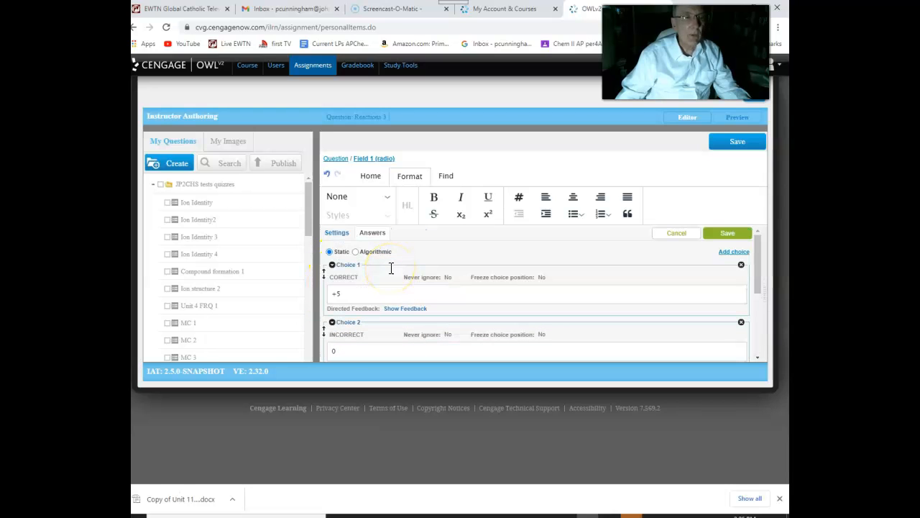
pyautogui.scroll(-4, 391, 268)
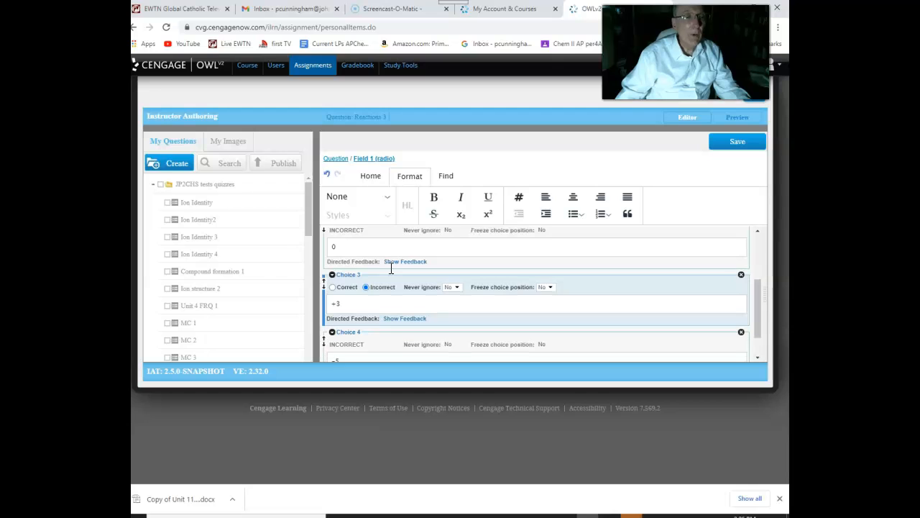
pyautogui.scroll(4, 391, 268)
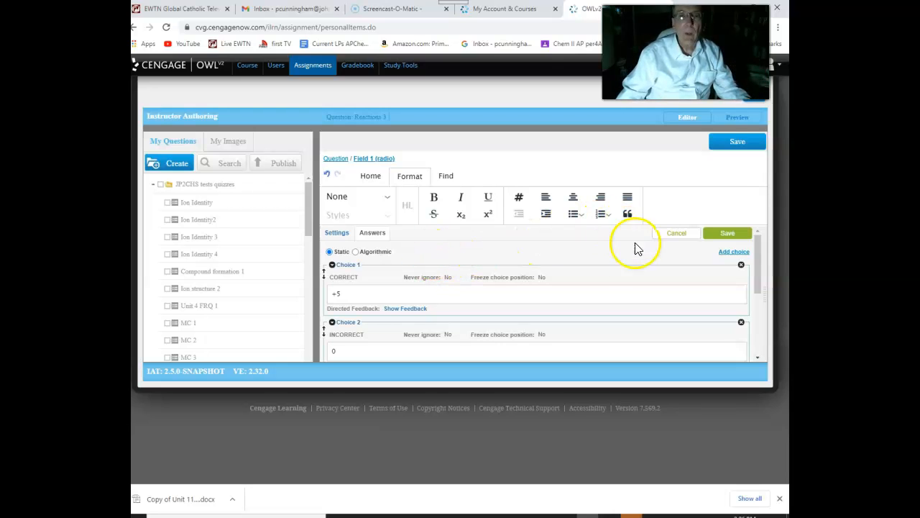
pyautogui.click(738, 235)
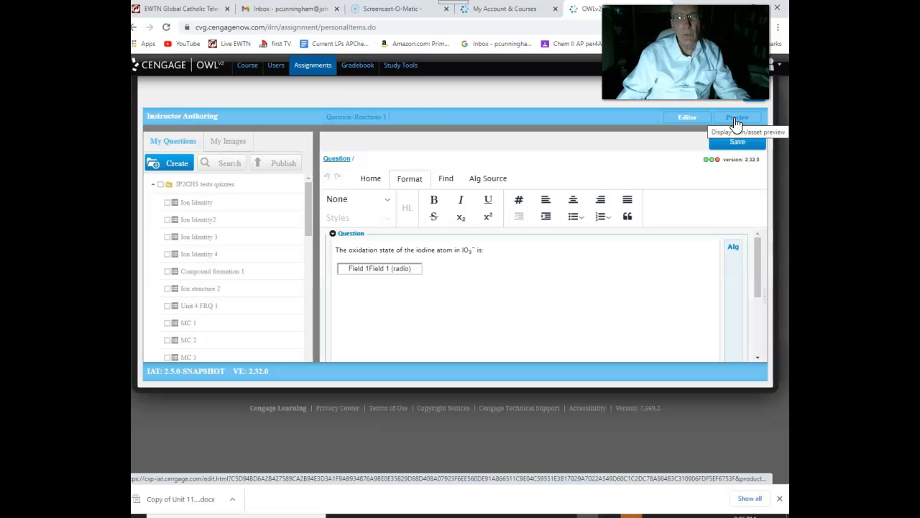
# Preview the iodine question and reload the preview twice to check the answer choices, their order and the feedback.
pyautogui.click(737, 122)
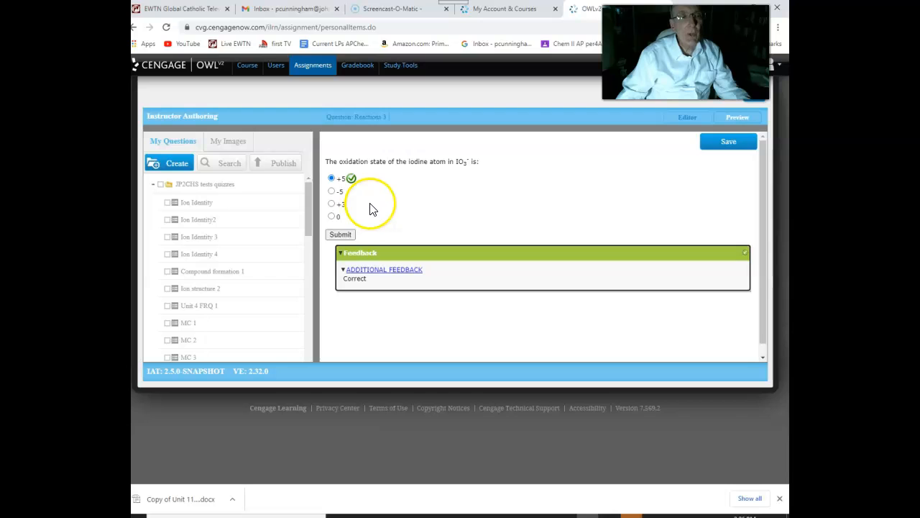
pyautogui.click(736, 118)
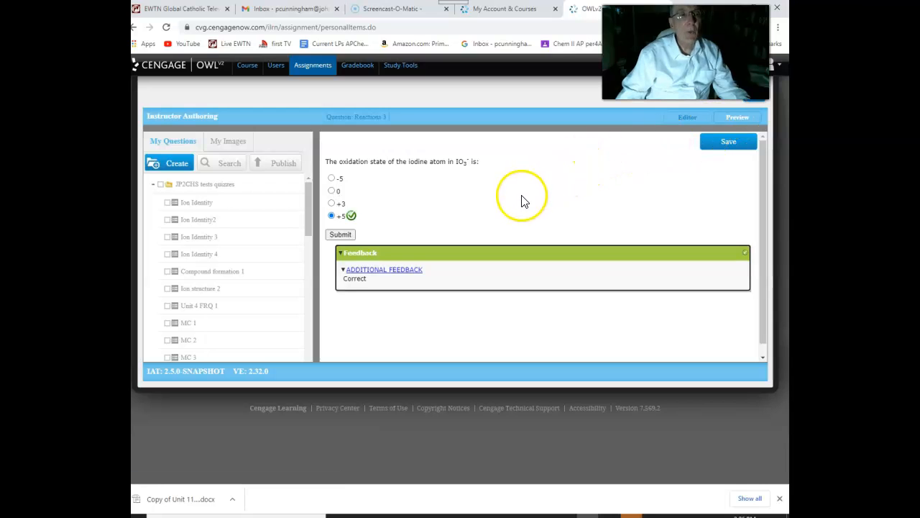
pyautogui.click(737, 118)
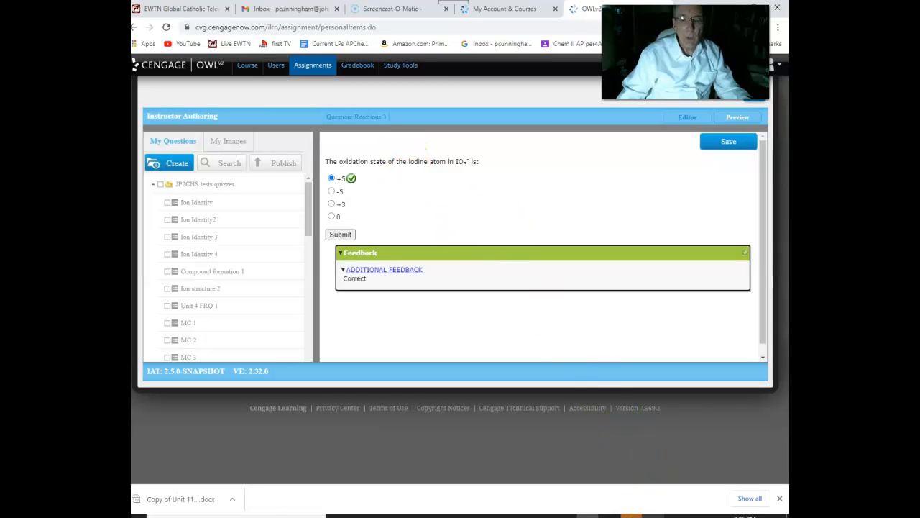
# Switch to ExamView, close the editor for question 15 and go back up the test to question 11 about ethanol's NMR spectra.
pyautogui.click(675, 515)
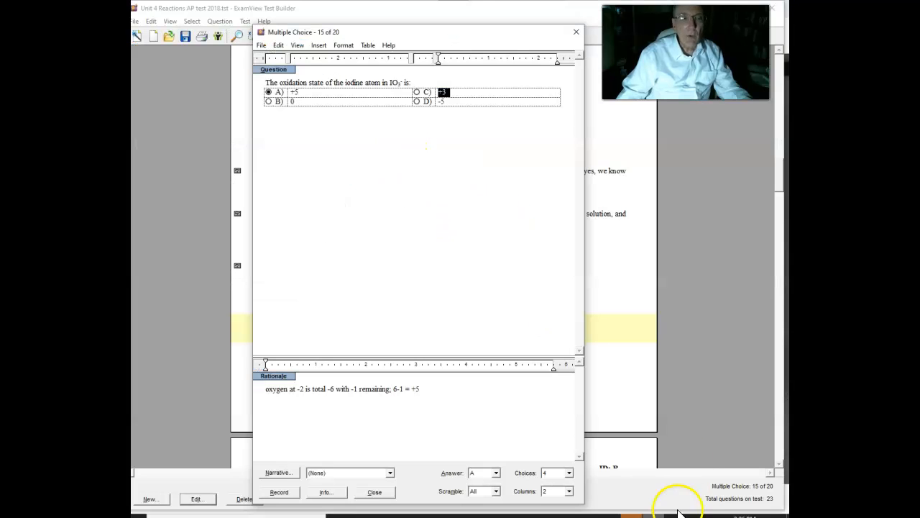
pyautogui.click(577, 36)
pyautogui.scroll(3, 532, 273)
pyautogui.scroll(2, 578, 273)
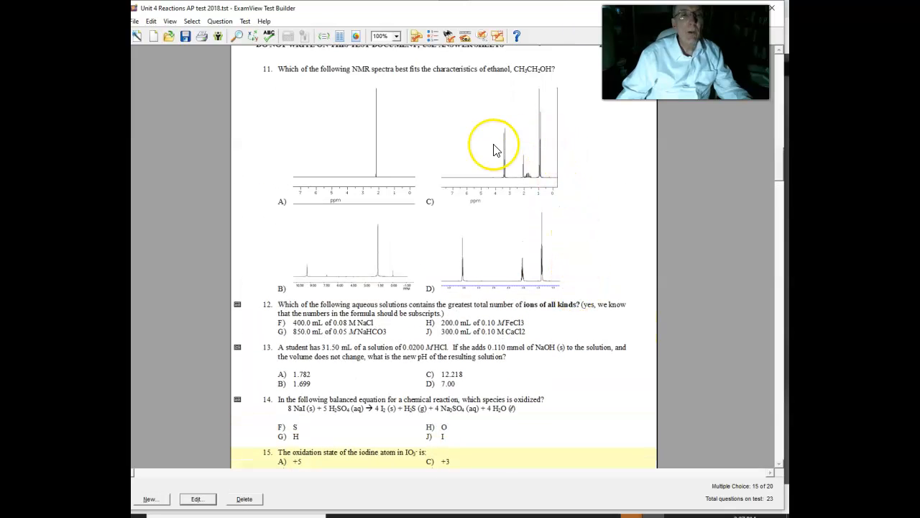